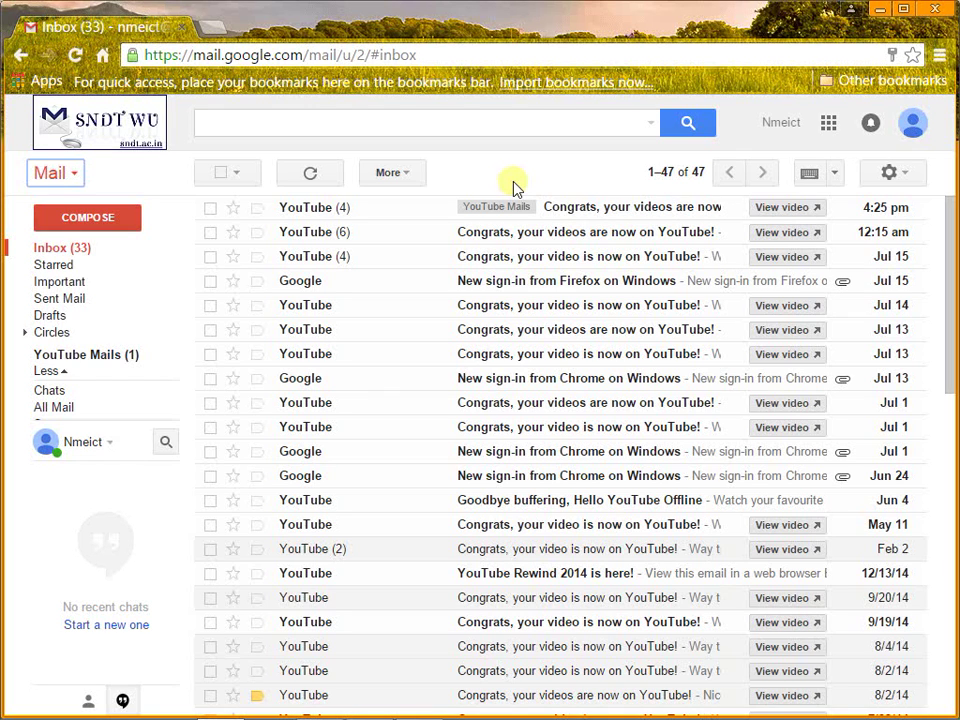
Step: Switch Gmail from Mail to the Tasks panel for Nmeict Det
left_click(77, 187)
left_click(88, 238)
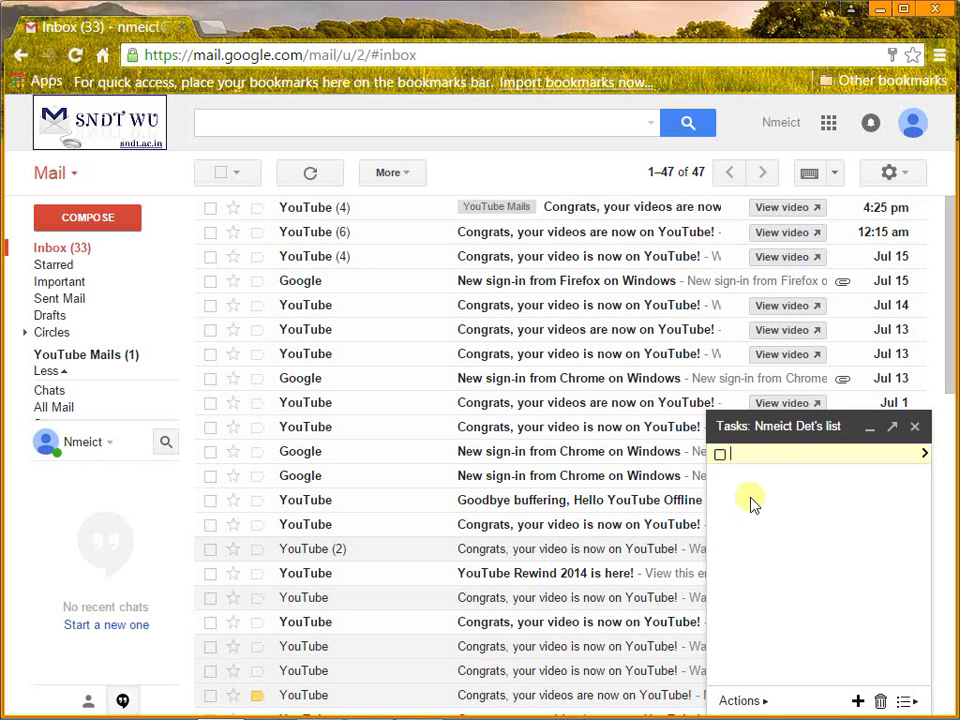
type("create a new video for gmail")
Step: Enter the tasks 'create a new video for gmail' and 'update the sheet'
key("Return")
type("the sheet")
Step: Check off 'create a new video for gmail' and 'update the sheet' as completed
left_click(720, 454)
left_click(720, 475)
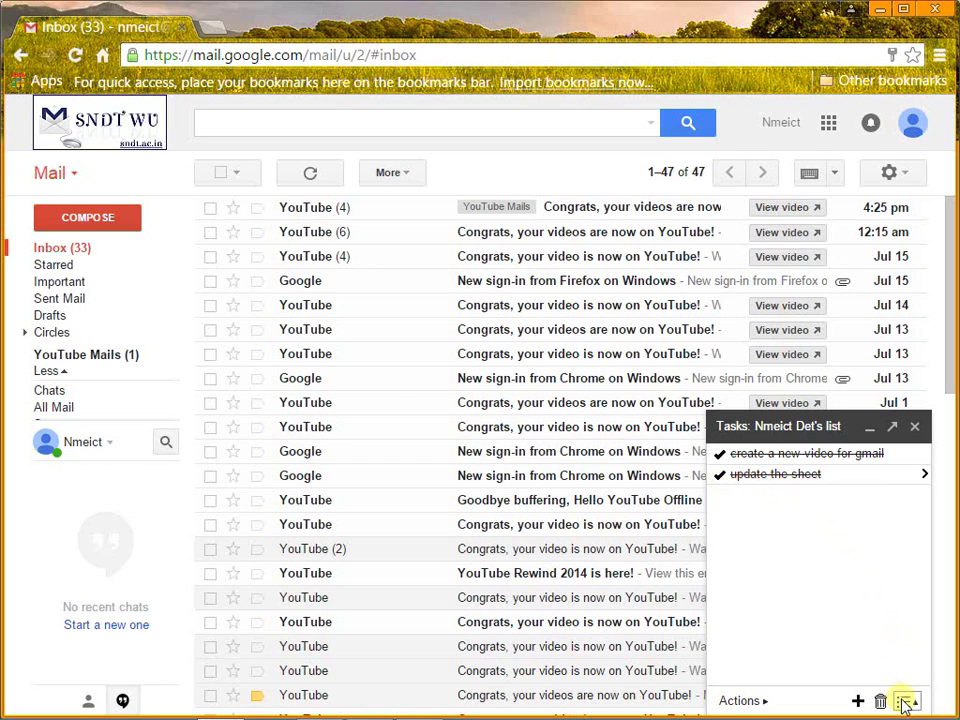